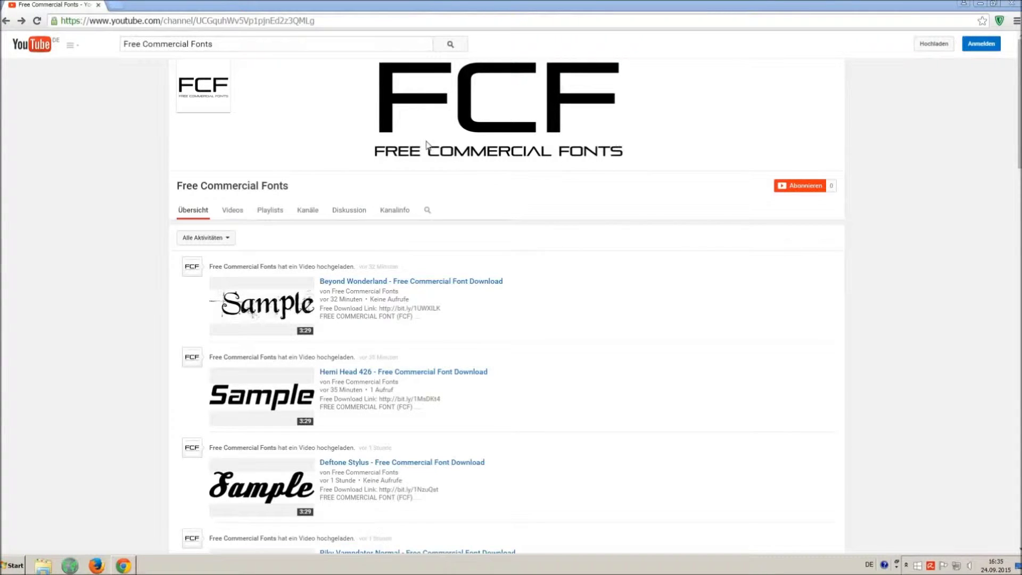
Scroll the Free Commercial Fonts YouTube results down to the Riky Vampdator Normal video
drag(272, 45, 122, 38)
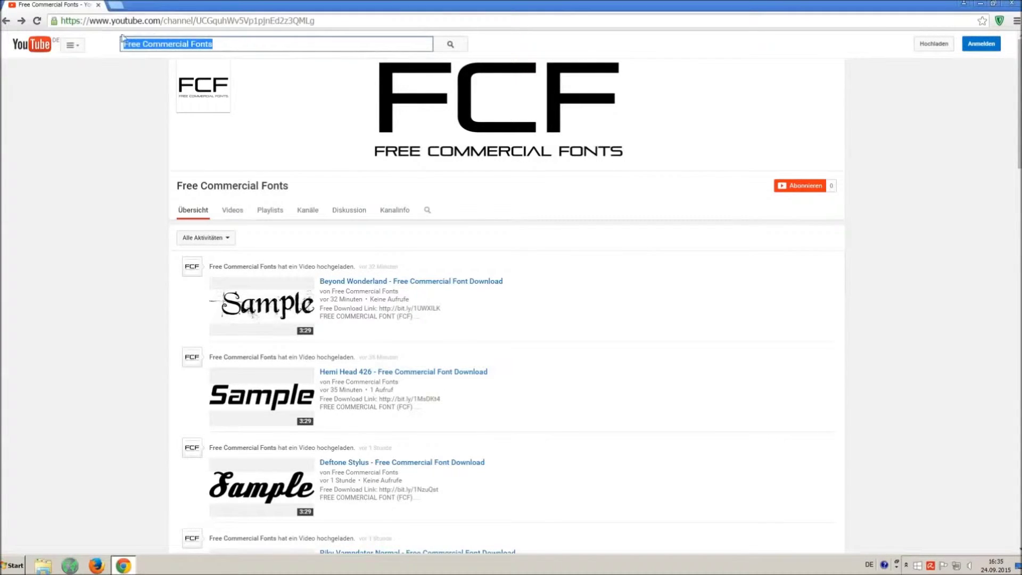
click(259, 44)
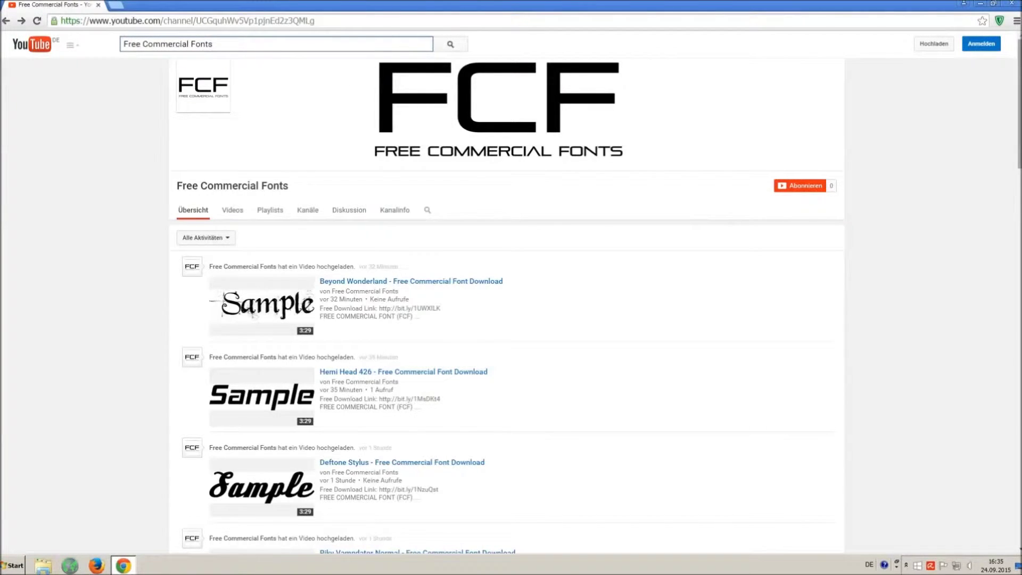
scroll(655, 274, down, 2)
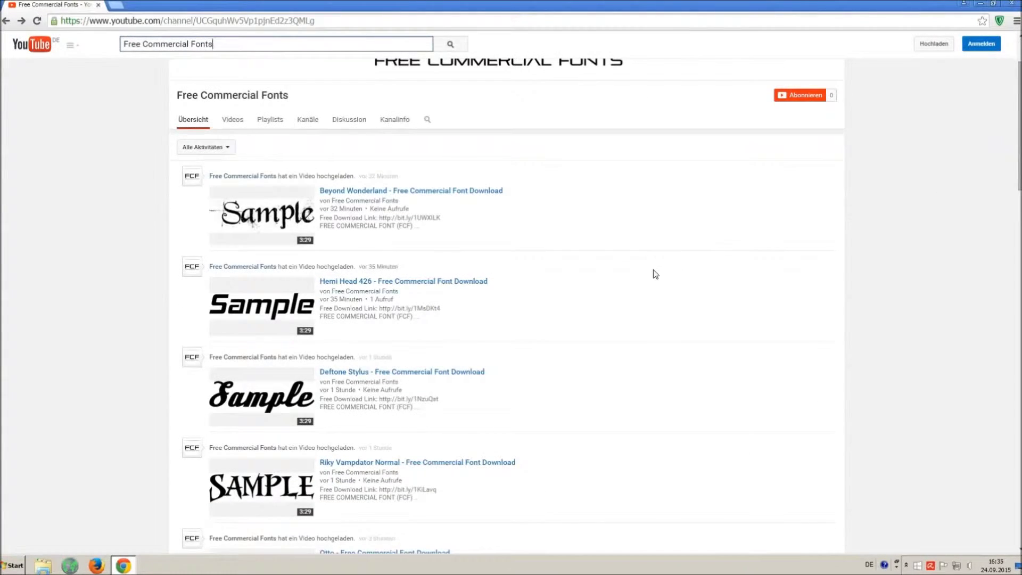
scroll(654, 272, down, 1)
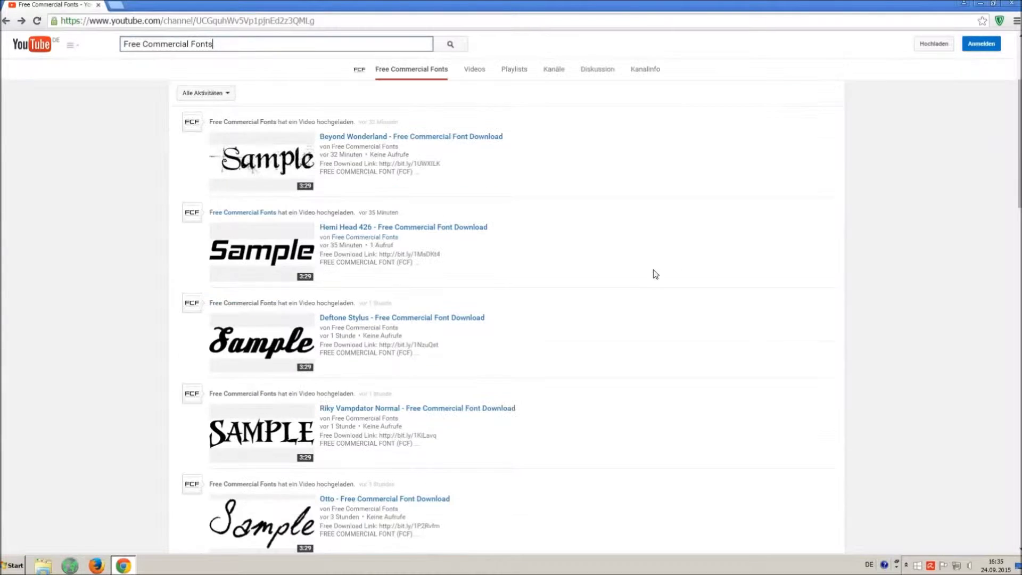
Open and pause the Riky Vampdator Normal video, then highlight its description's license note and link
click(353, 410)
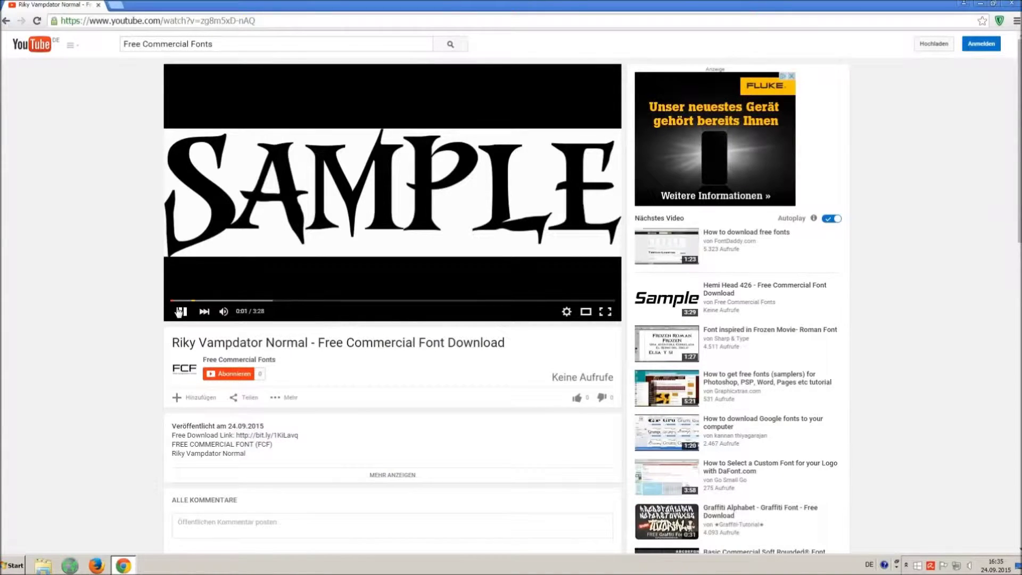
click(180, 311)
click(386, 475)
scroll(354, 456, down, 2)
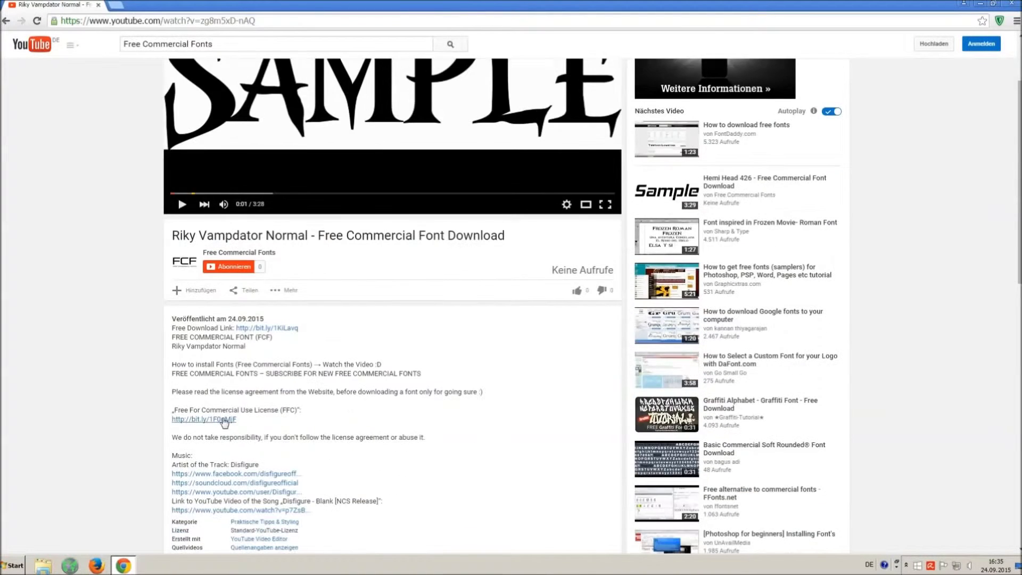
drag(172, 394, 249, 416)
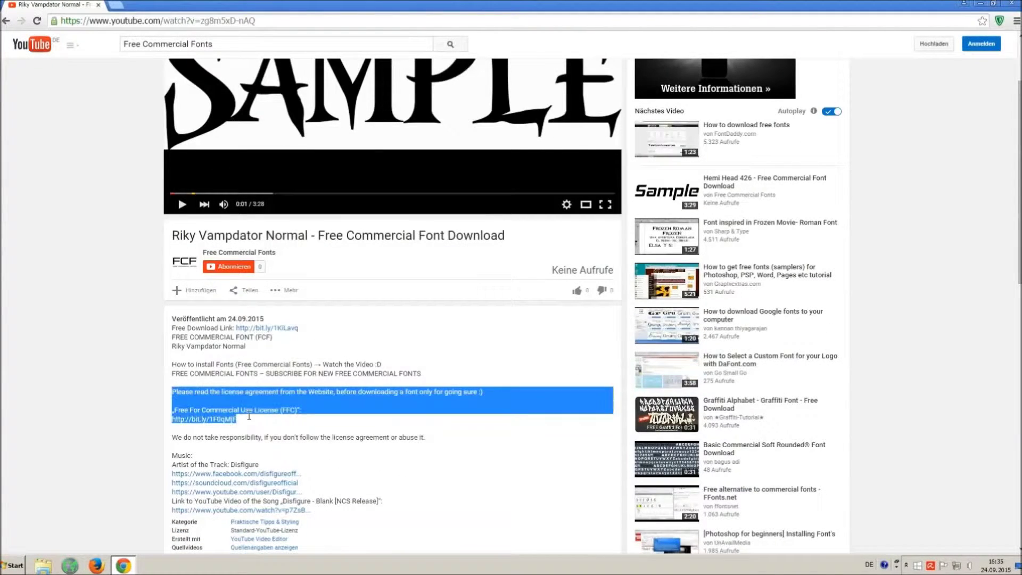
click(295, 427)
scroll(296, 431, up, 2)
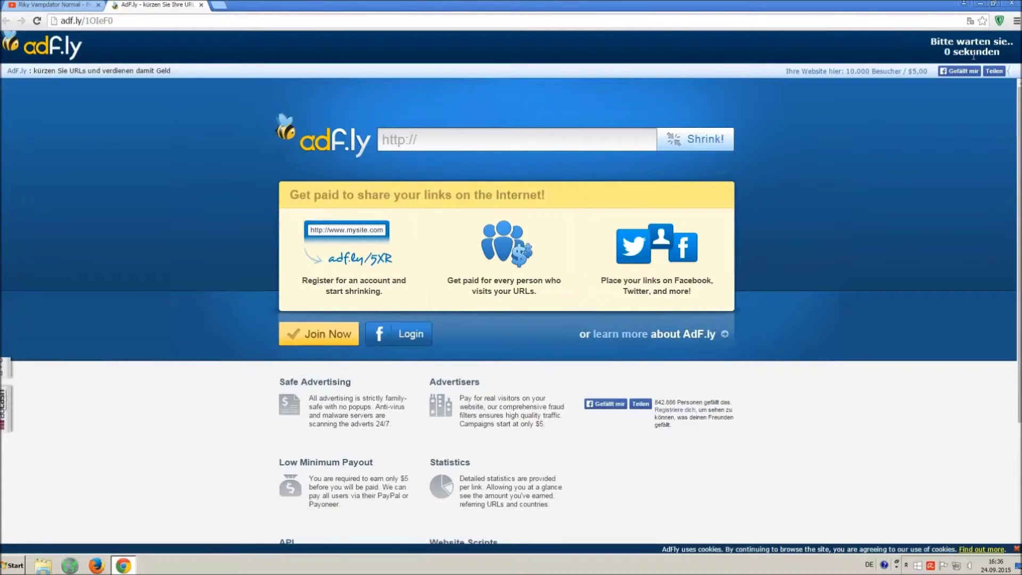
Skip both adf.ly ad pages to land on the 1001fonts Riky Vampdator Normal page
click(960, 48)
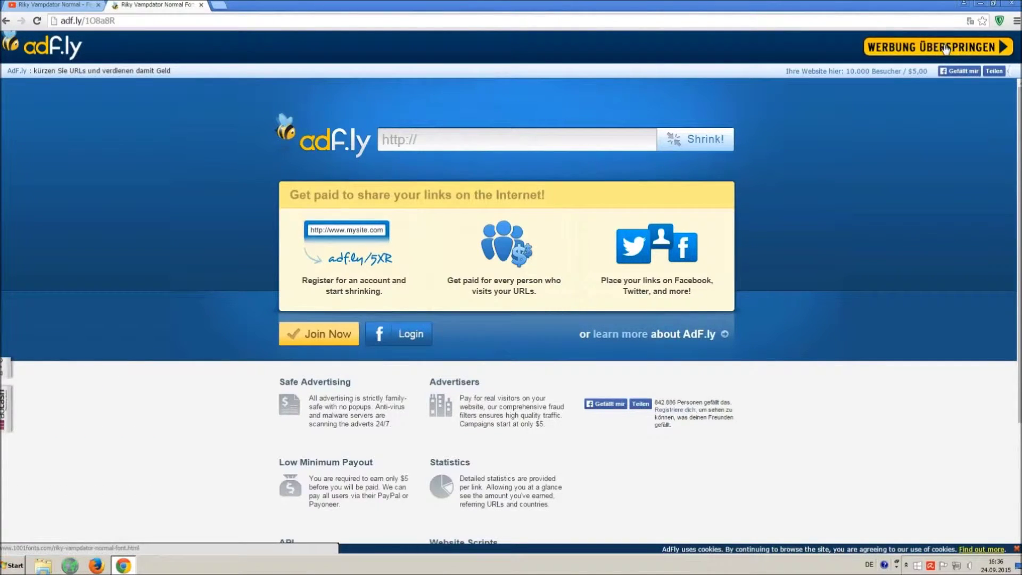
click(945, 48)
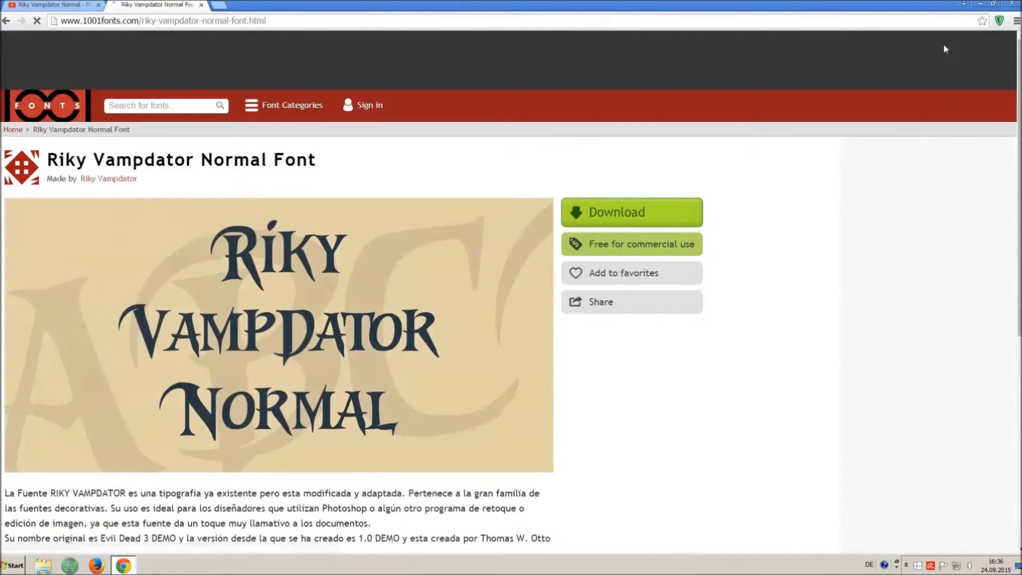
Scroll to the Styles section and download riky-vampdator-normal.ttf as a TTF file
drag(46, 159, 370, 162)
click(383, 166)
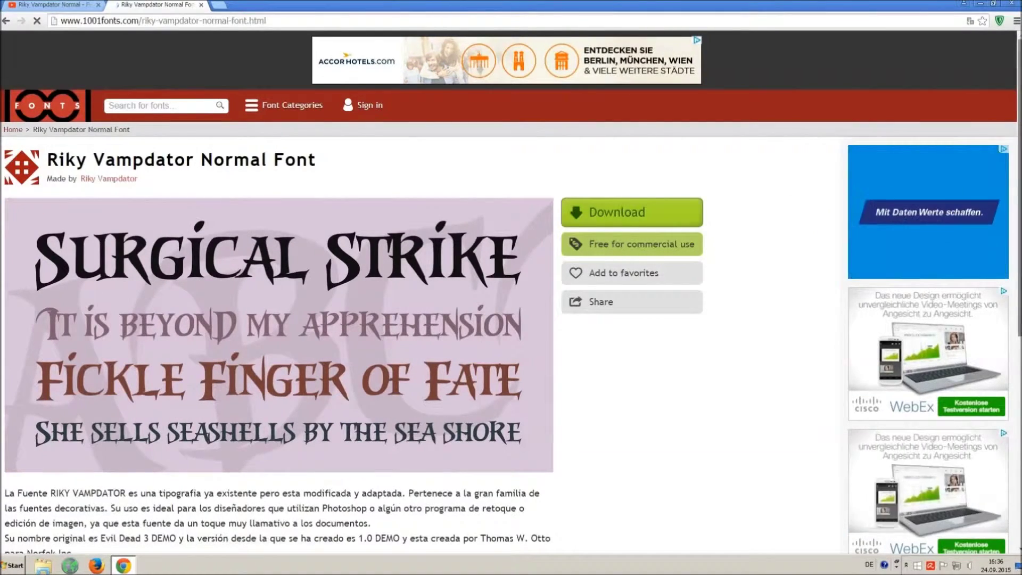
scroll(602, 223, down, 3)
scroll(602, 222, down, 4)
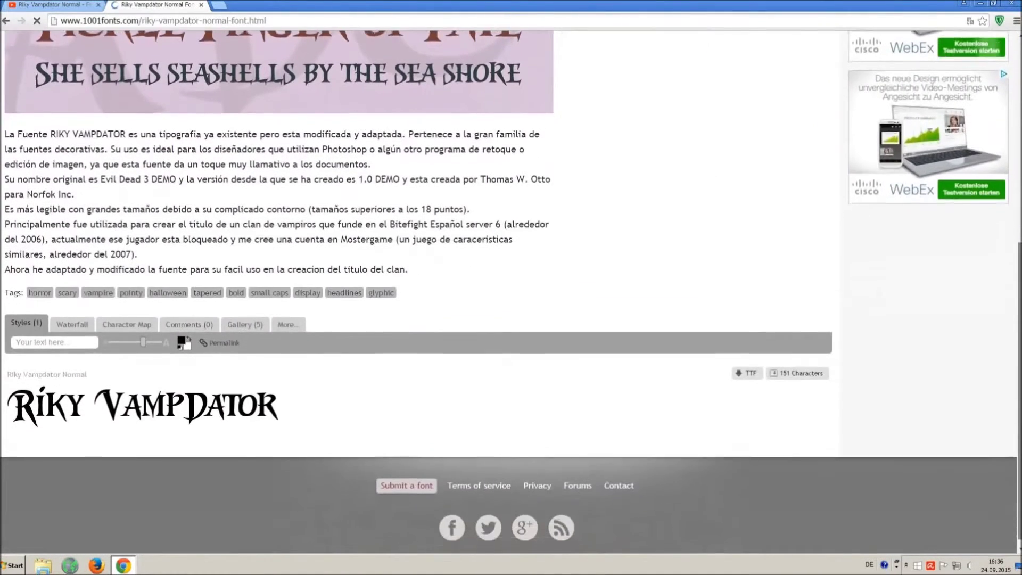
click(748, 372)
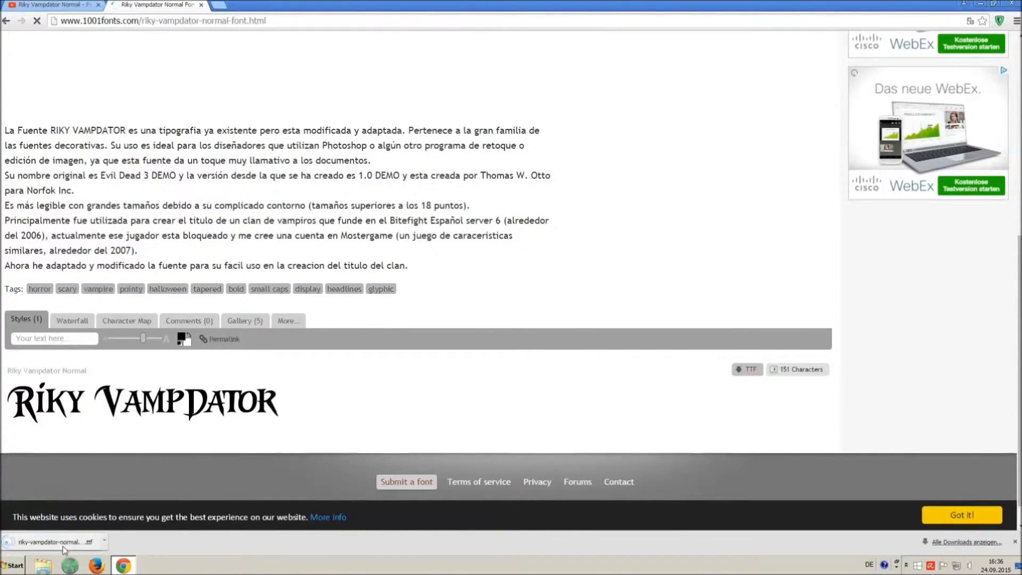
Search Control Panel for 'font' and open the Schriftarten folder listing 208 installed fonts
click(8, 568)
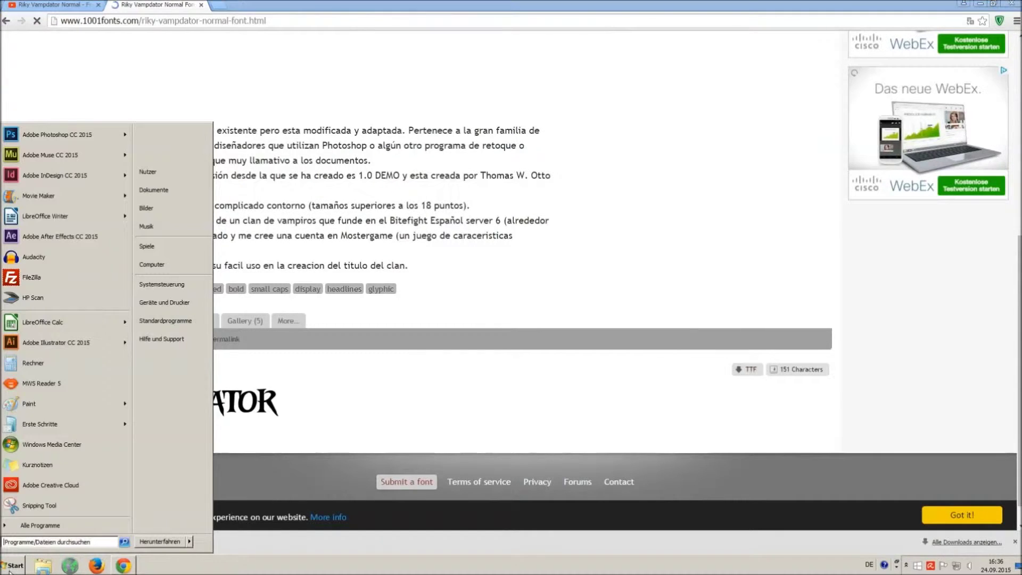
click(162, 284)
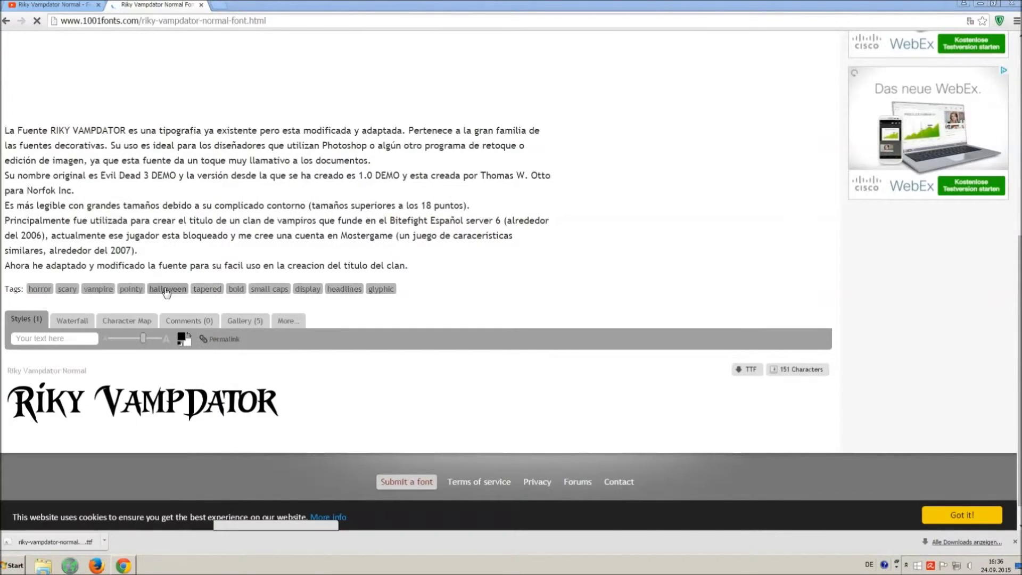
click(825, 143)
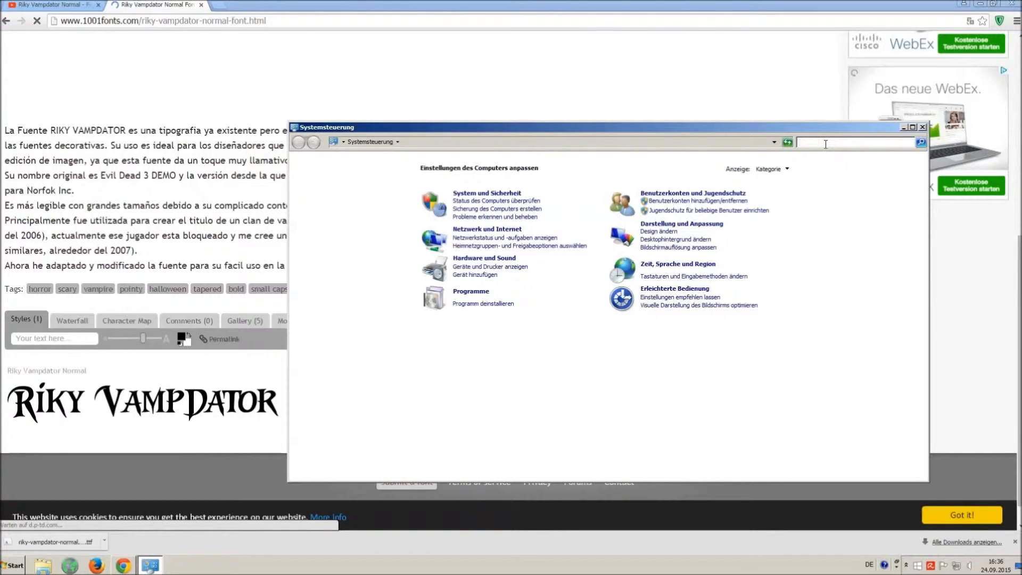
text(font)
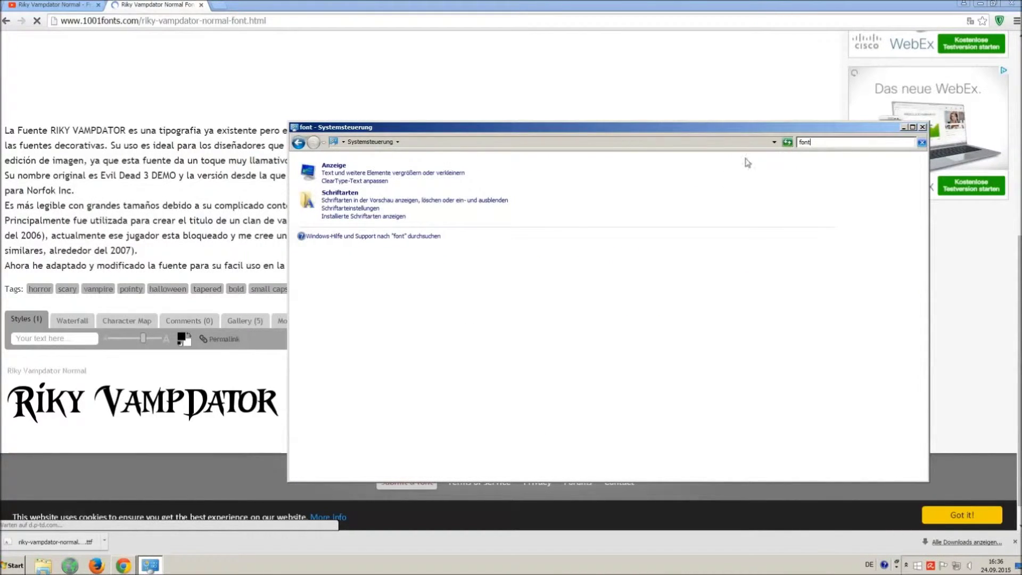
click(346, 194)
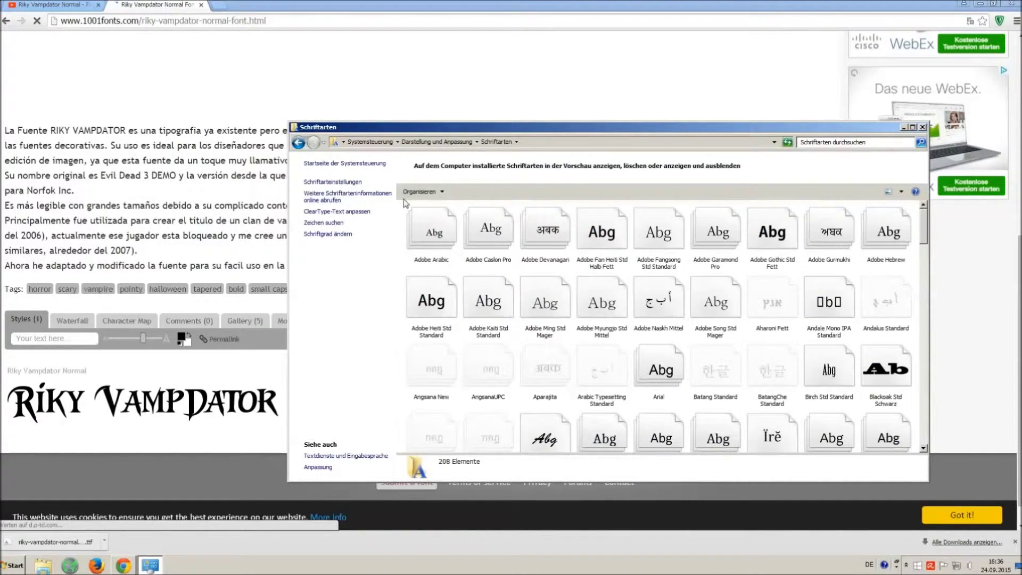
drag(410, 205, 501, 163)
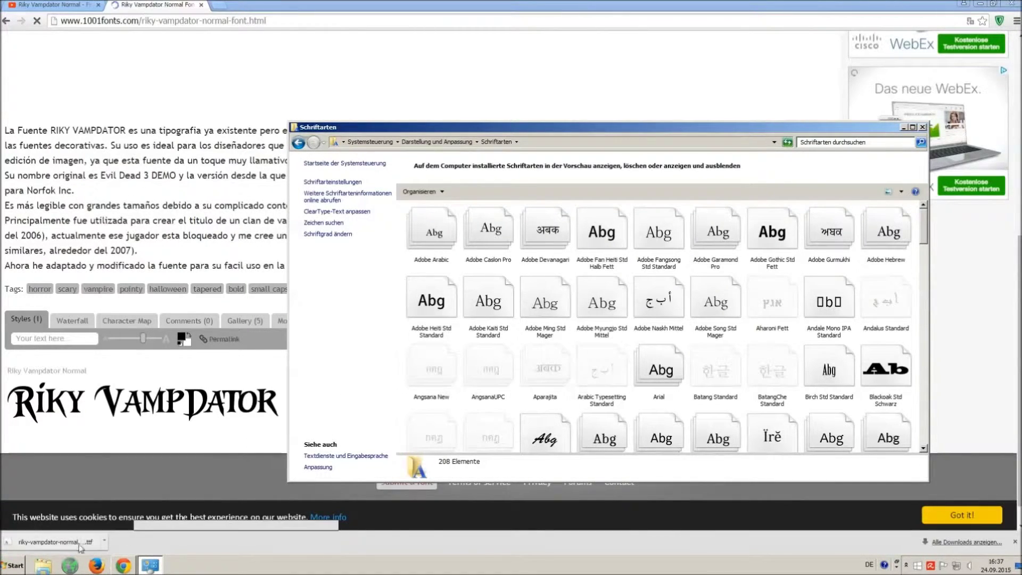
click(15, 565)
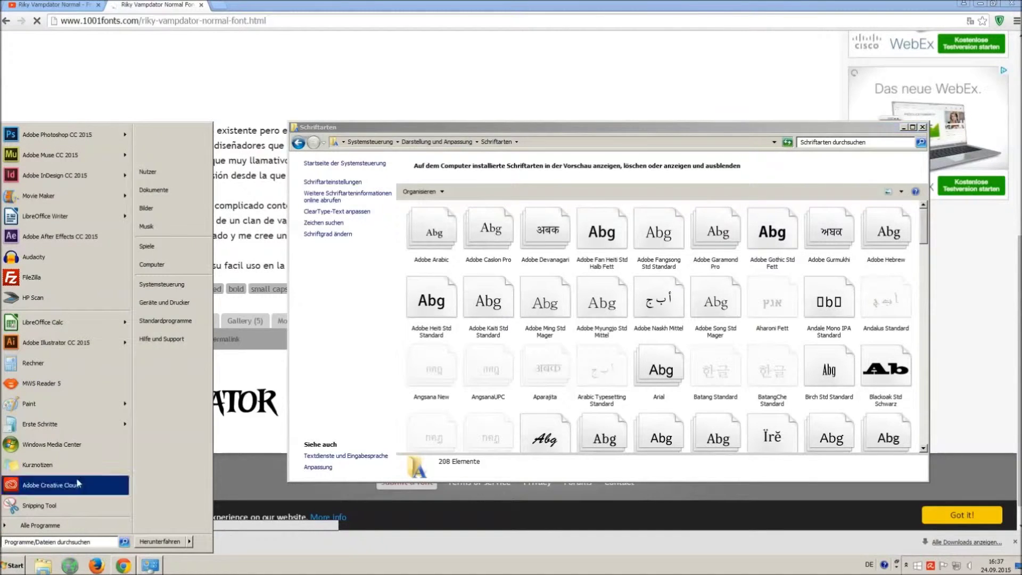
Drag riky-vampdator-normal.ttf from Downloads into the Fonts folder, then close both Explorer windows
click(186, 263)
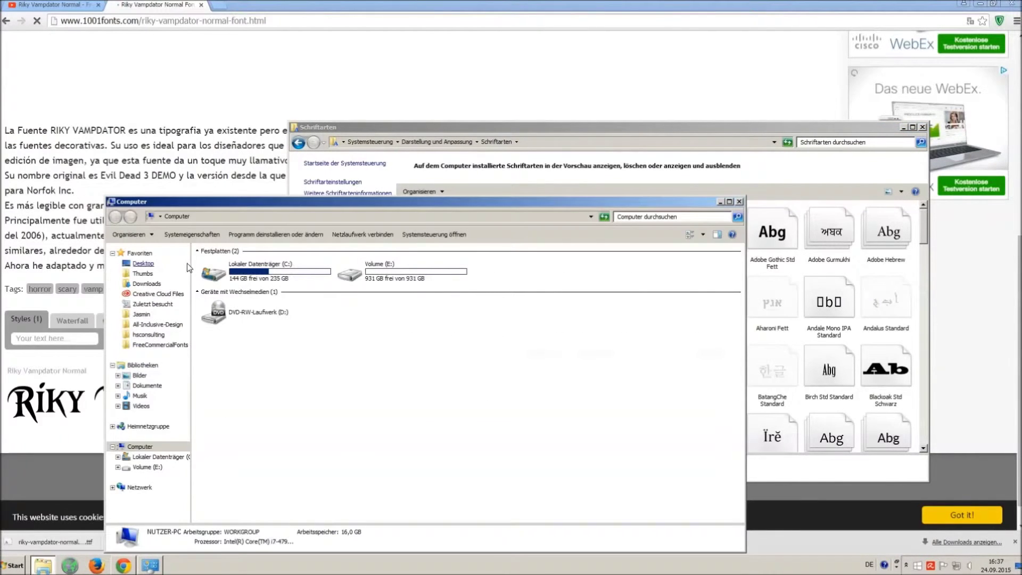
click(147, 283)
drag(276, 206, 259, 356)
drag(210, 424, 520, 278)
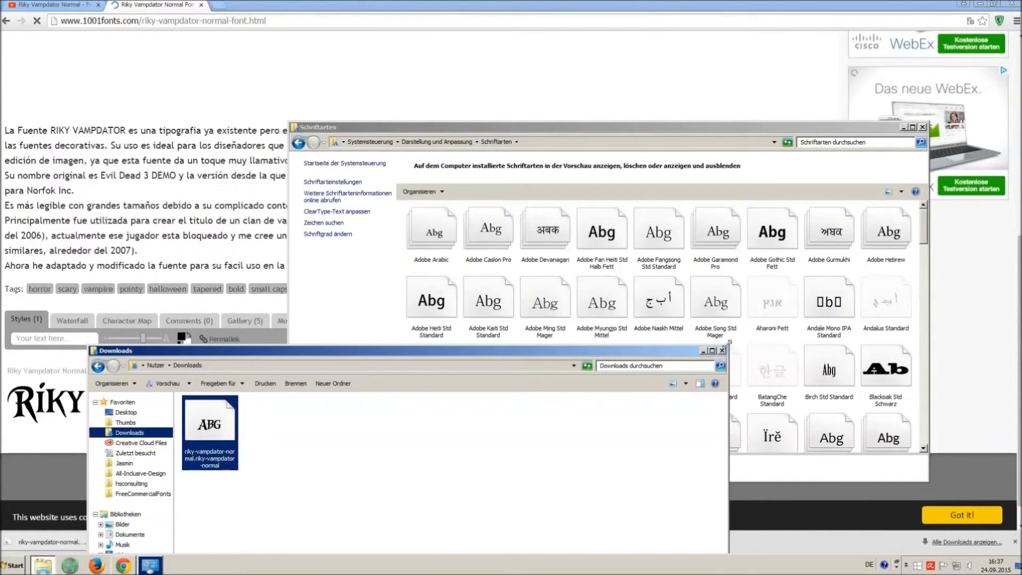
click(722, 350)
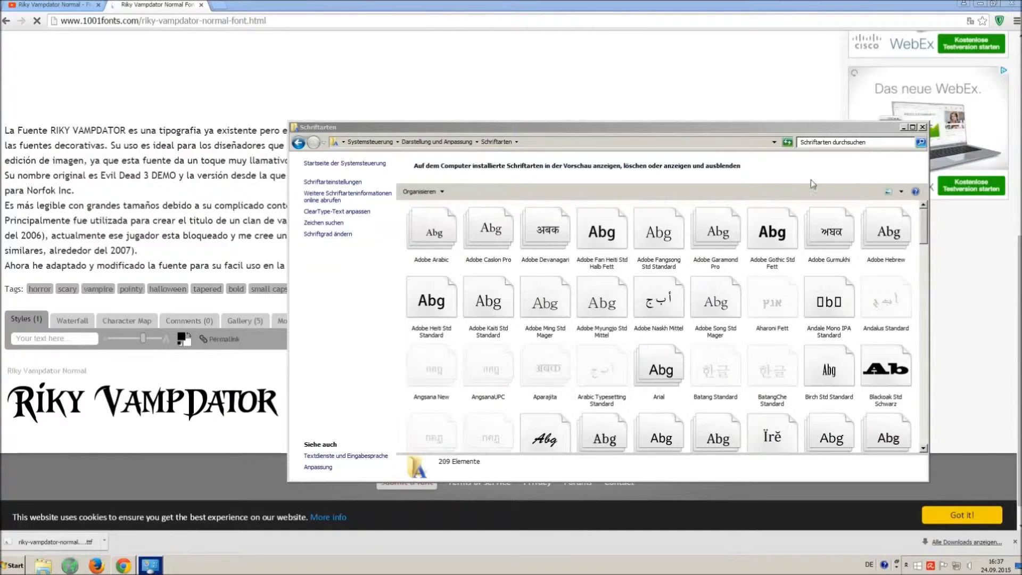
click(924, 127)
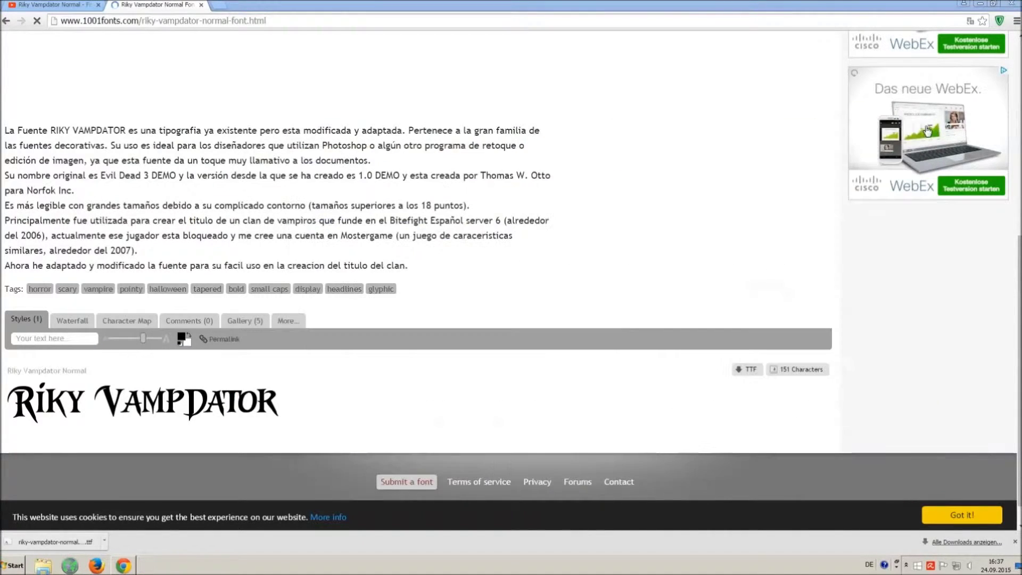
Start a blank LibreOffice Writer document and type 'O MG THIS VOICE IS SO ANNOYING !!!'
click(200, 4)
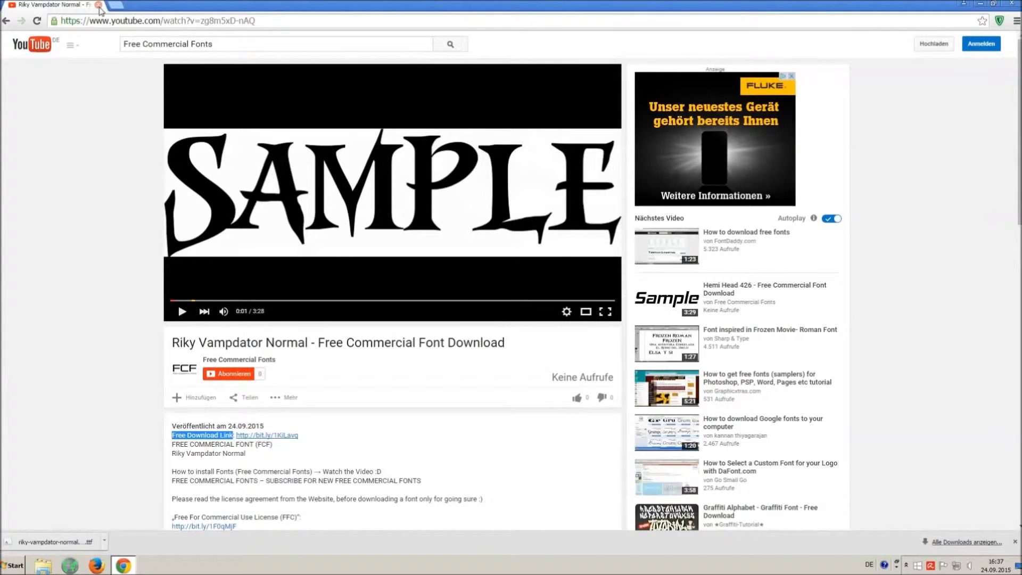
click(980, 3)
double_click(22, 122)
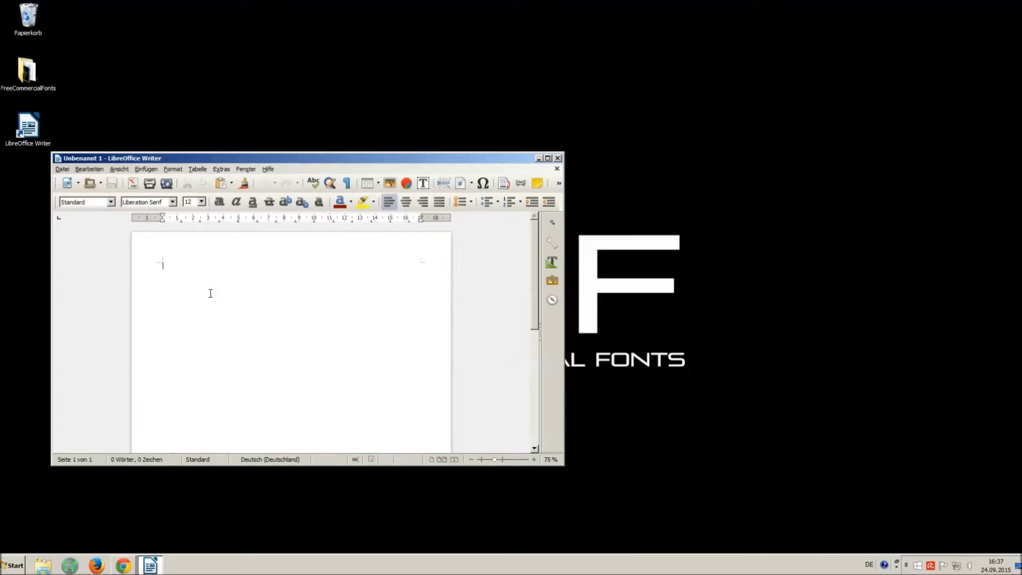
text(oCE IS SO ANNOYING)
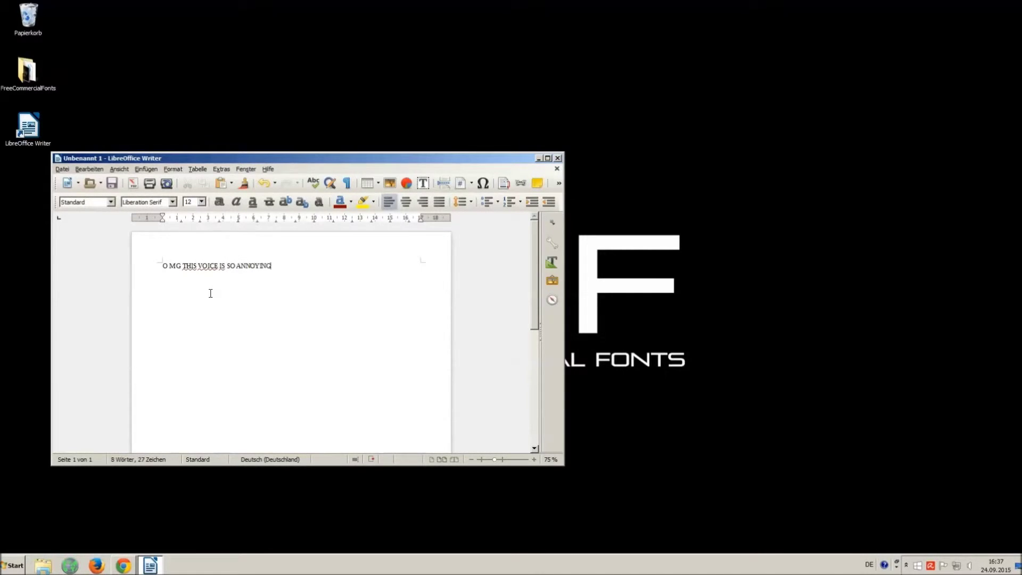
text(!!:)
Select the test line and enter 'Vamp' in the font name box
key(ctrl+a)
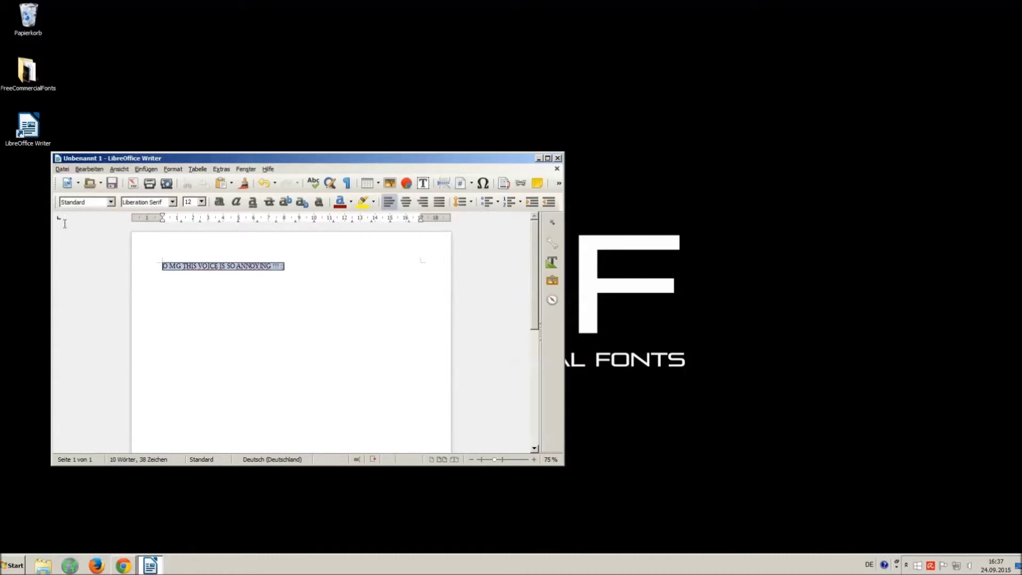
double_click(142, 202)
key(shift+End)
text(Va)
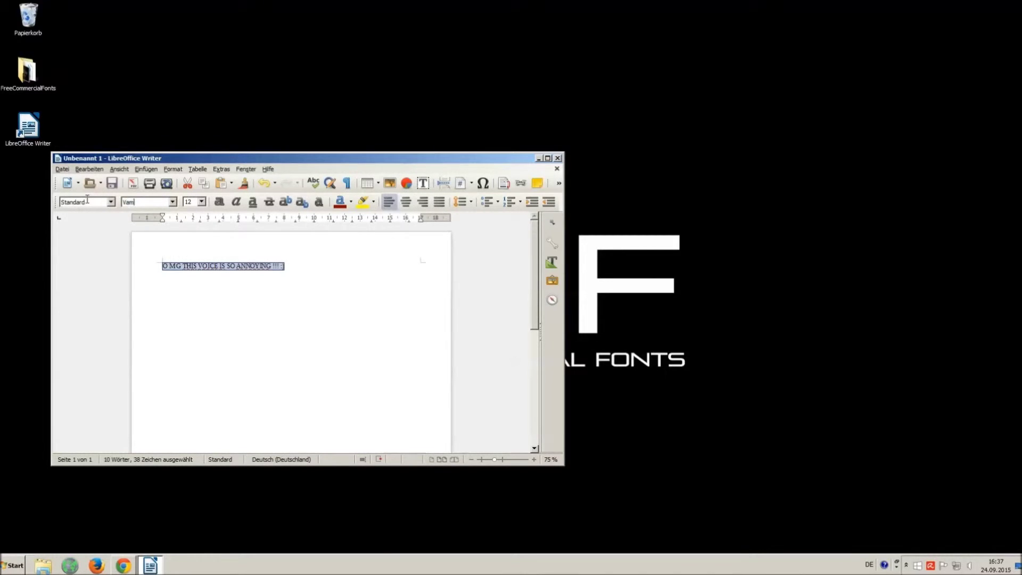
text(mp)
key(BackSpace)
key(BackSpace)
key(BackSpace)
key(BackSpace)
Format the test line in Riky Vampdator Normal at size 16
click(172, 202)
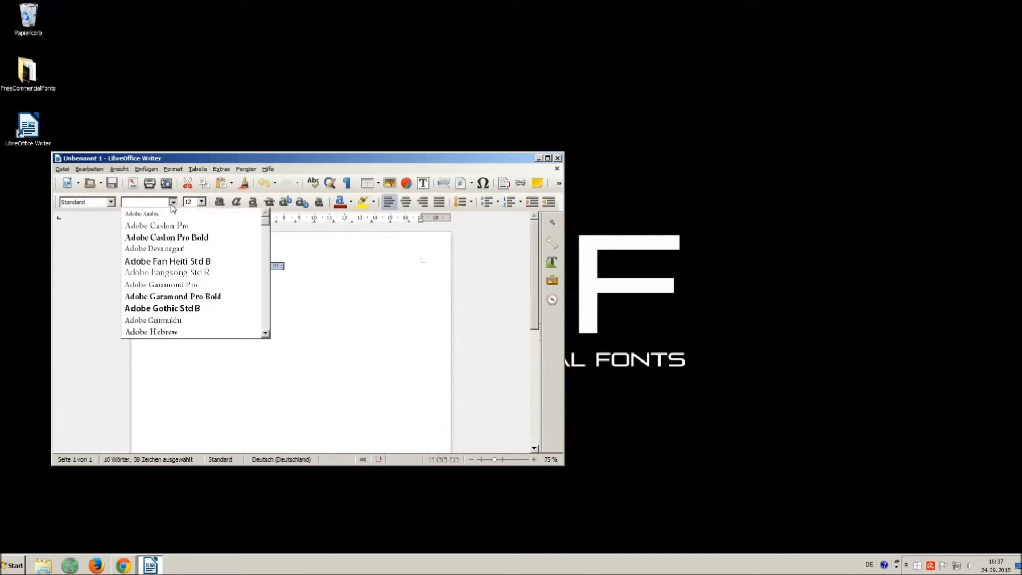
drag(267, 226, 274, 311)
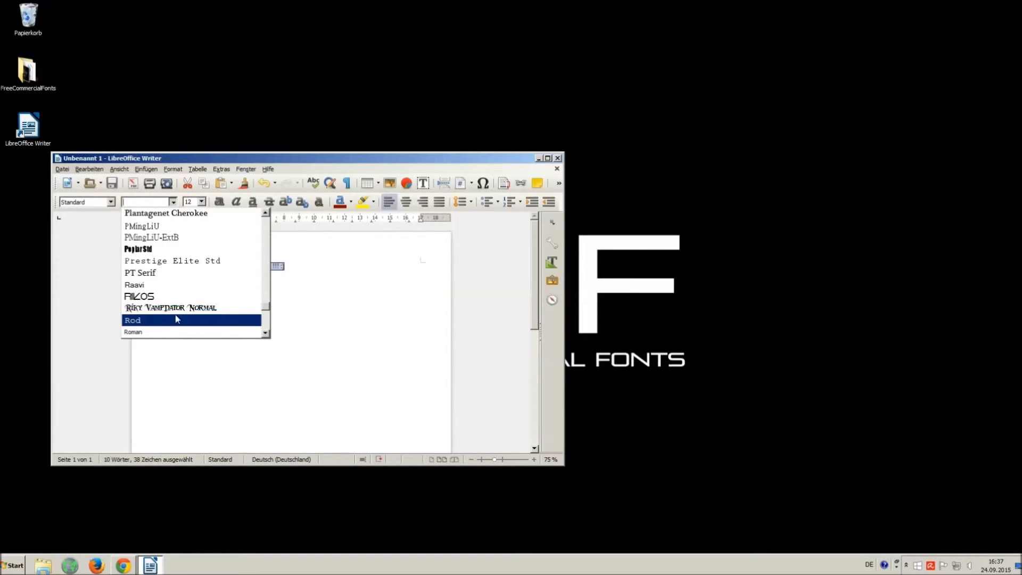
click(154, 308)
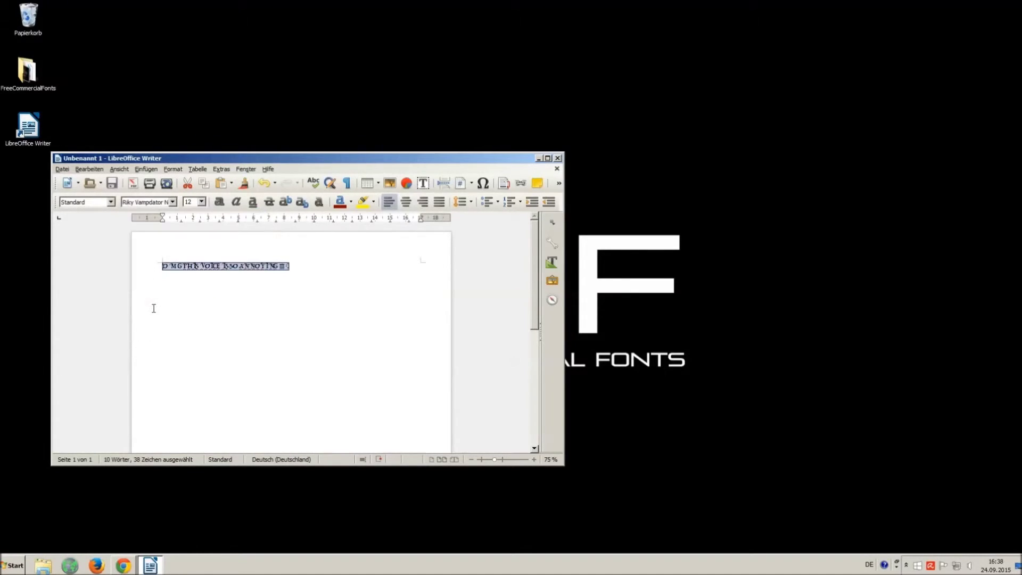
click(202, 202)
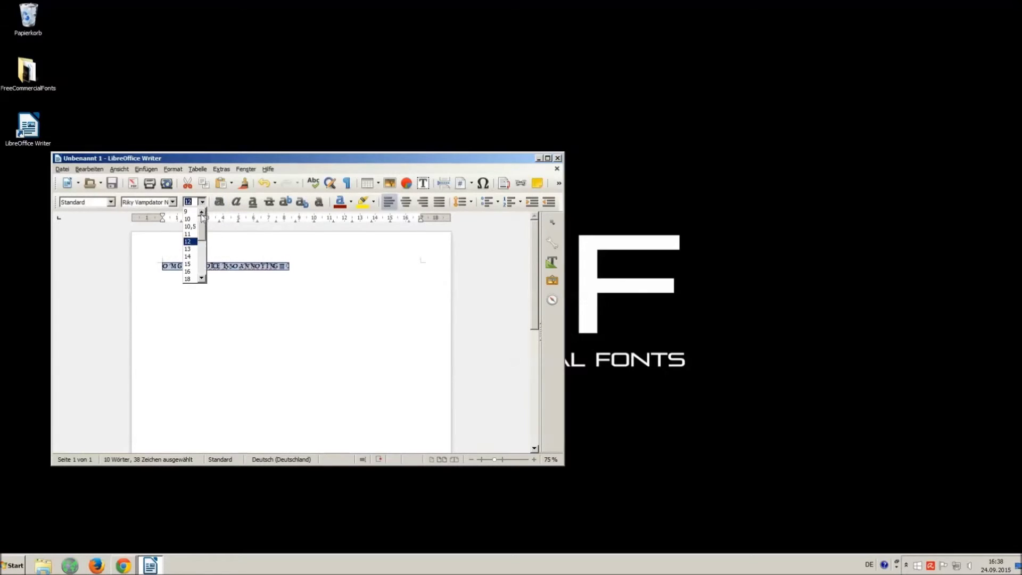
click(193, 275)
click(364, 294)
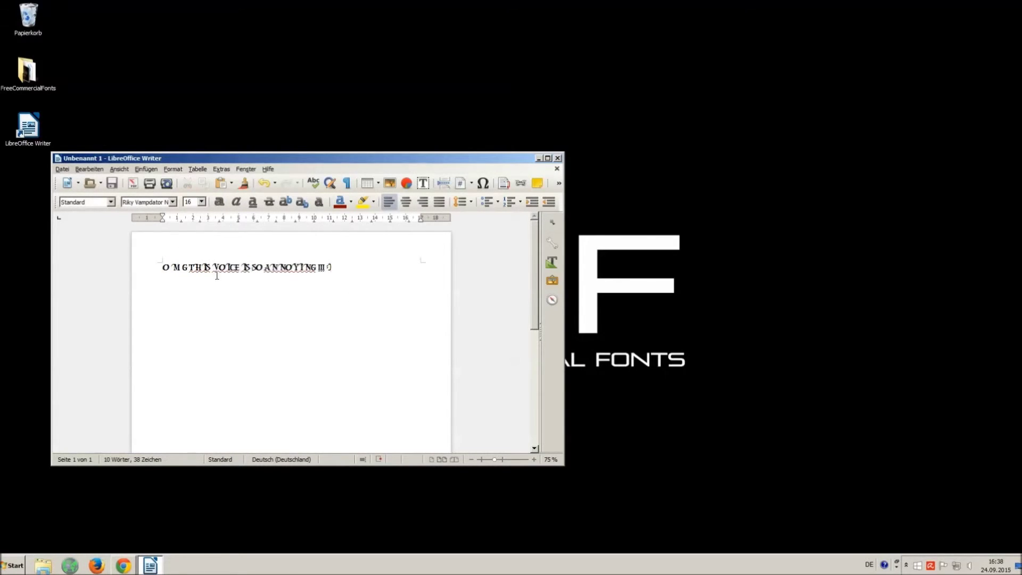
Add extra spaces between the words from O M G through ANNOYING and !!!
click(190, 268)
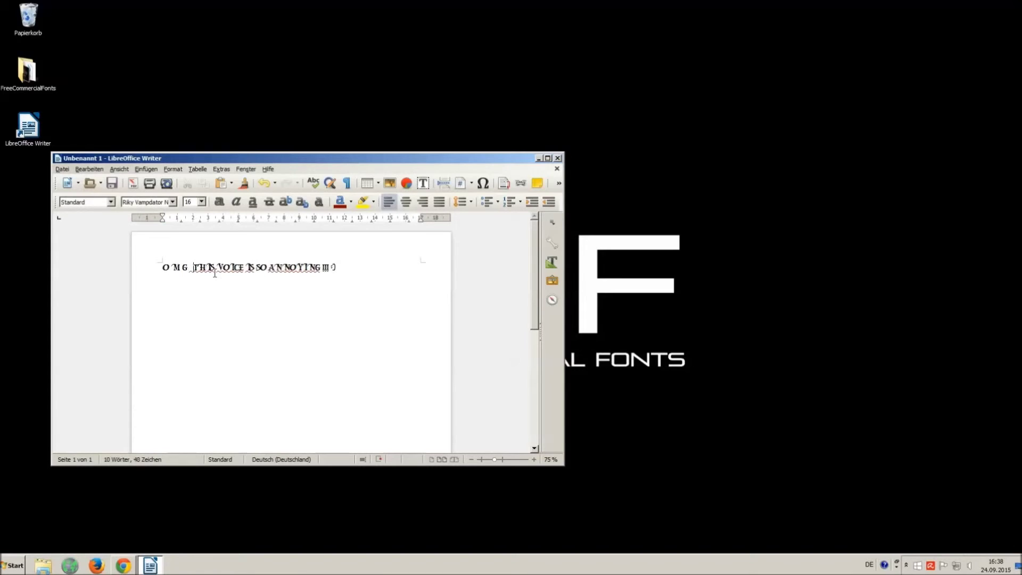
click(255, 267)
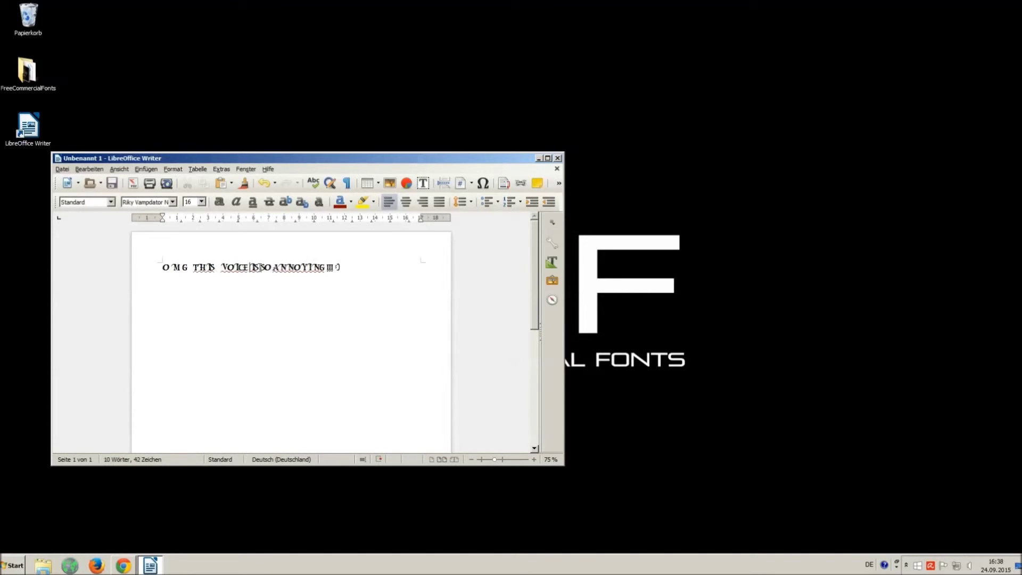
click(267, 268)
click(280, 266)
click(341, 267)
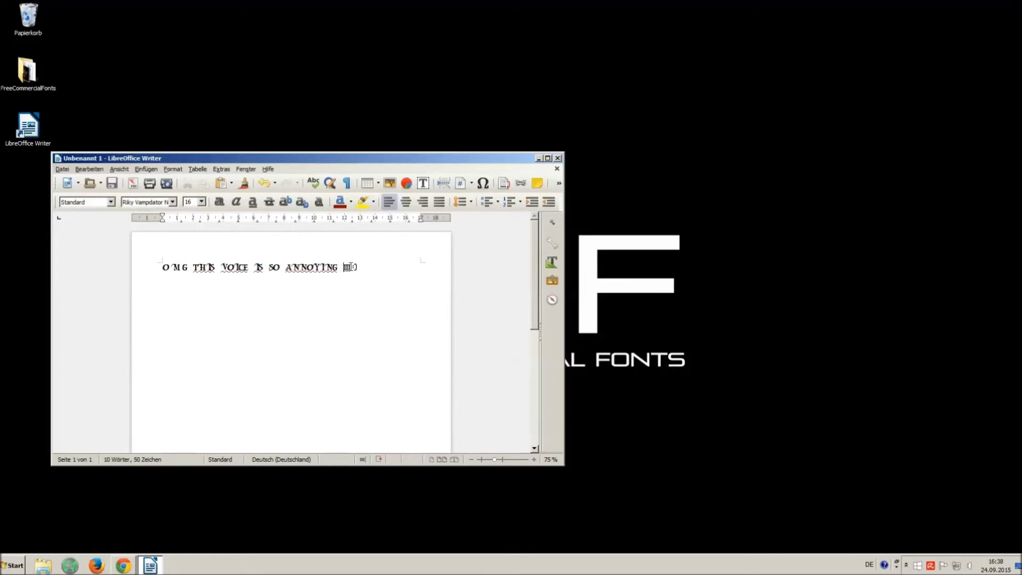
click(352, 267)
Close the Writer document without saving and return to the YouTube browser window
drag(383, 270, 155, 244)
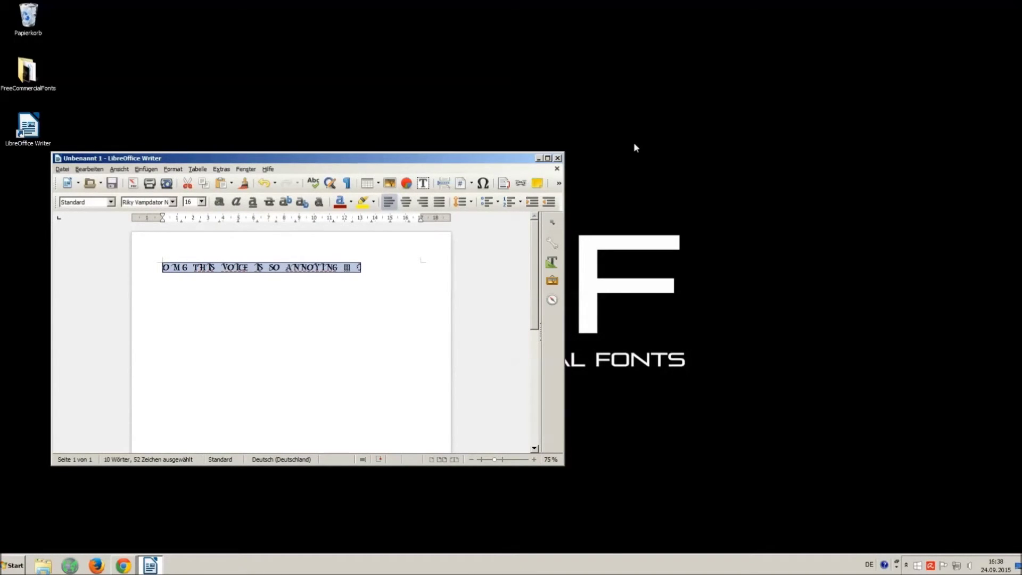
click(558, 159)
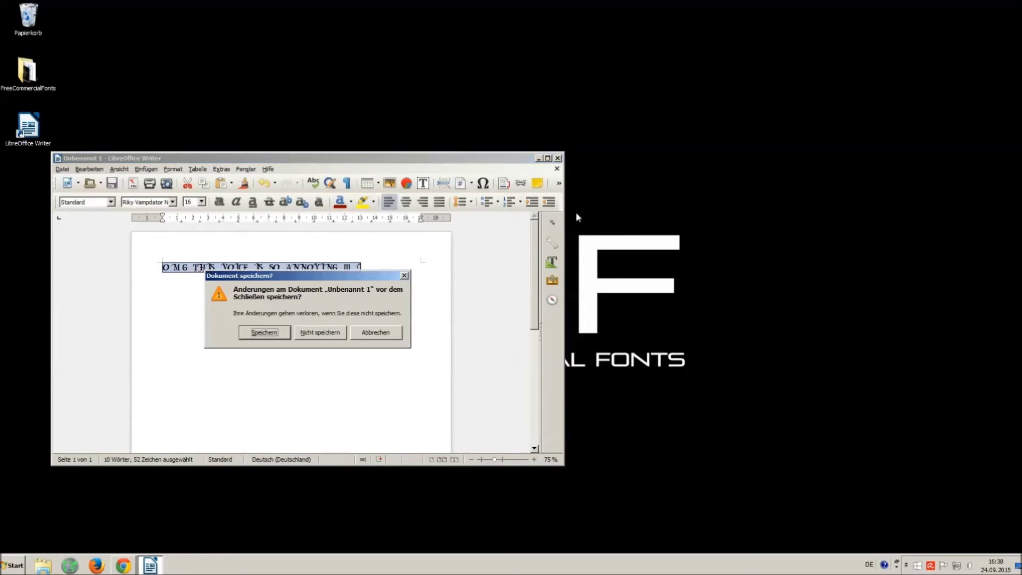
click(306, 333)
click(126, 568)
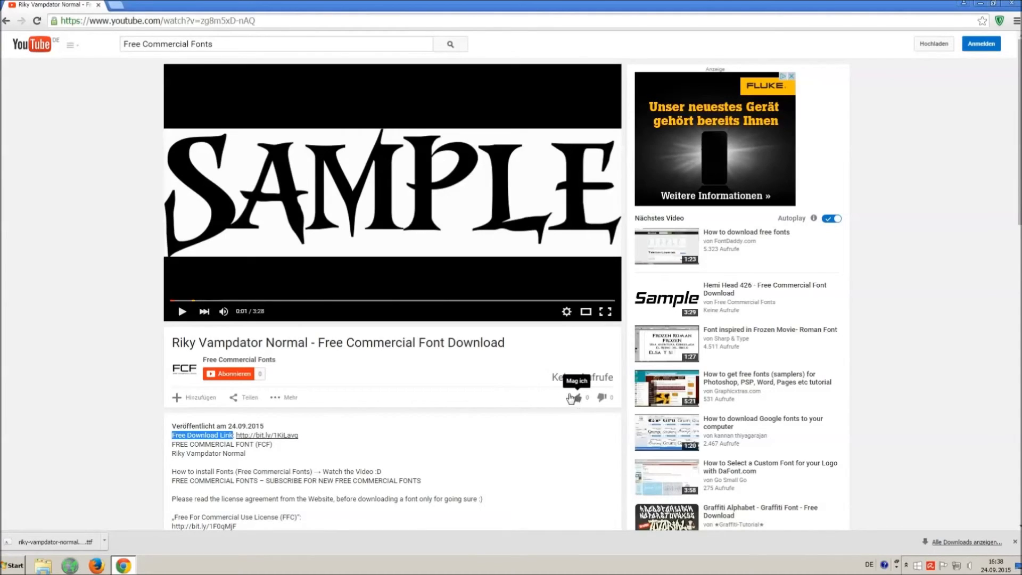
Dismiss the riky-vampdator-normal.ttf downloads bar and highlight the Music credits in the description
click(583, 402)
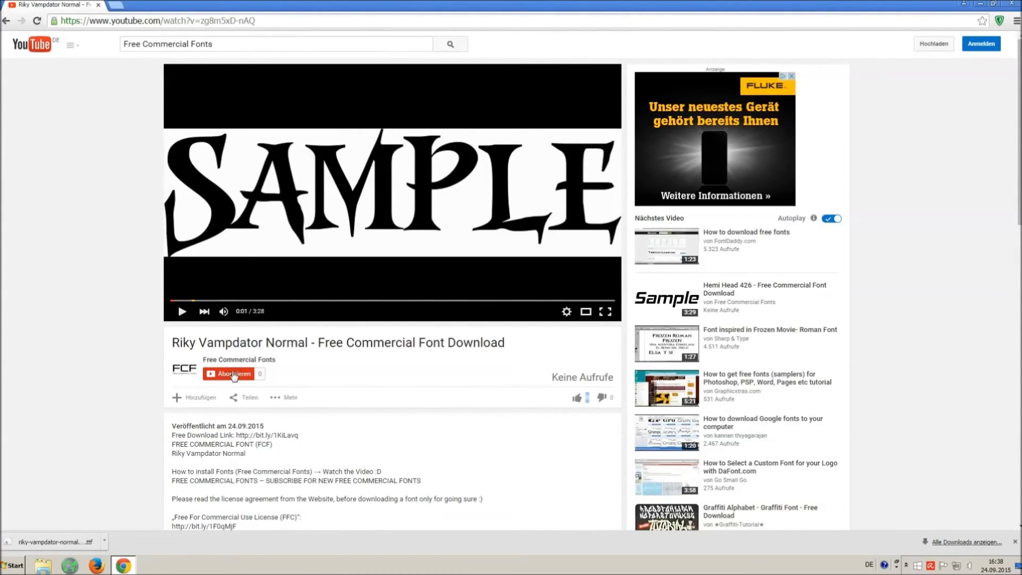
click(1014, 542)
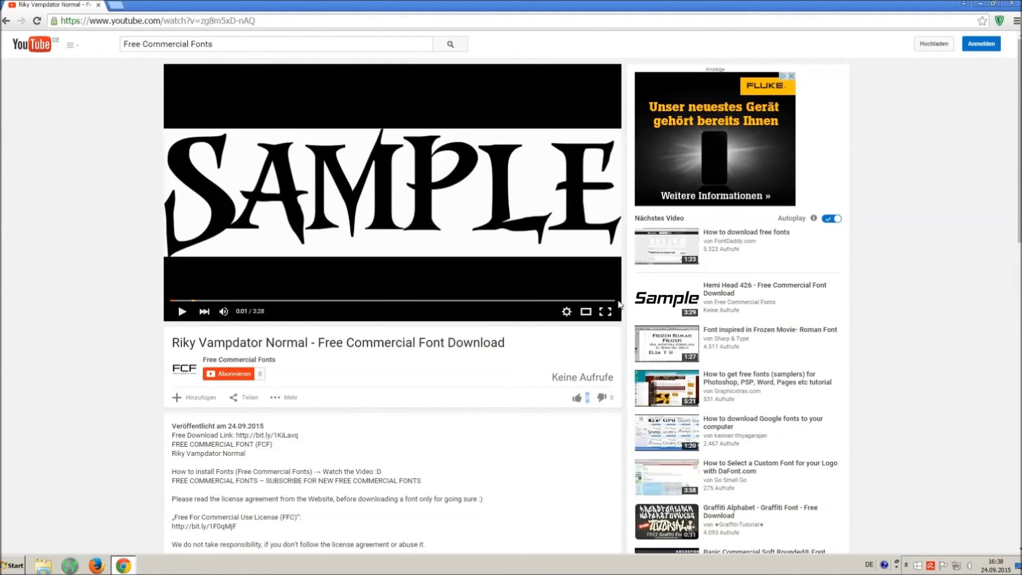
scroll(314, 373, down, 3)
scroll(315, 355, down, 1)
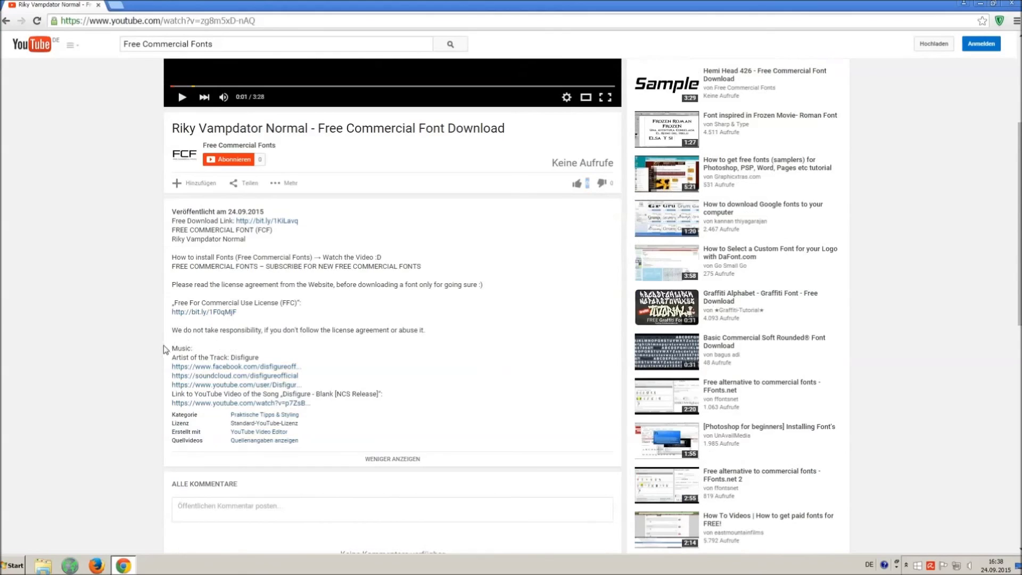
drag(174, 342, 482, 364)
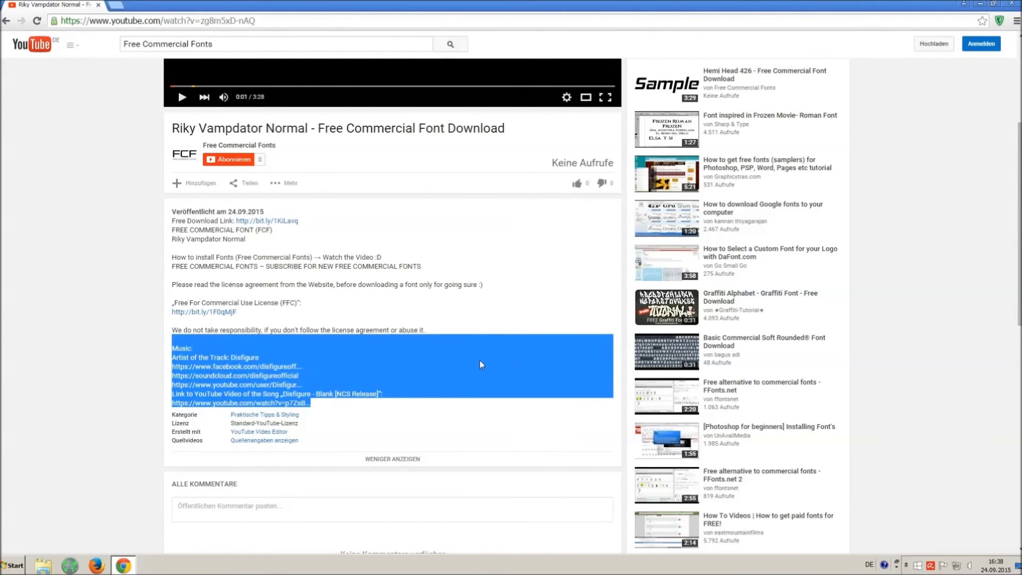